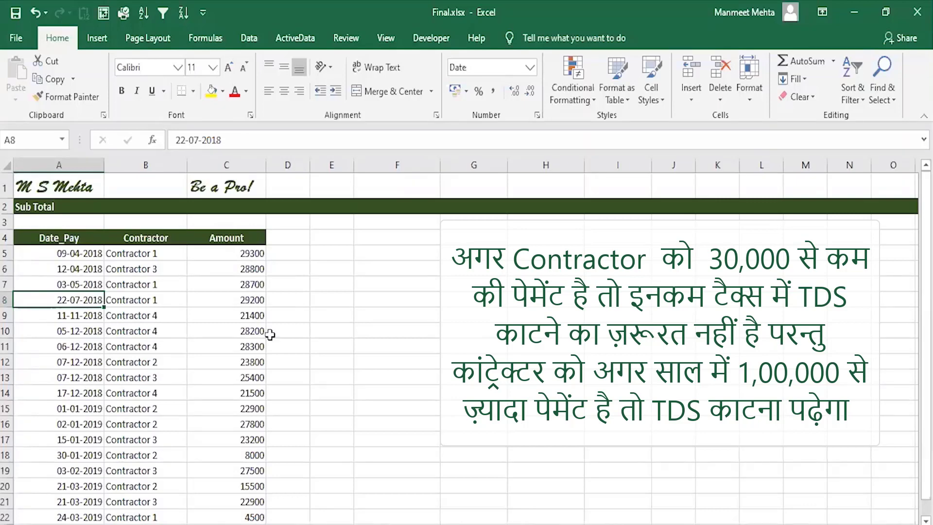
{"action": "scroll", "coordinate": [271, 334], "scroll_direction": "down", "scroll_amount": 5}
{"action": "scroll", "coordinate": [270, 333], "scroll_direction": "up", "scroll_amount": 5}
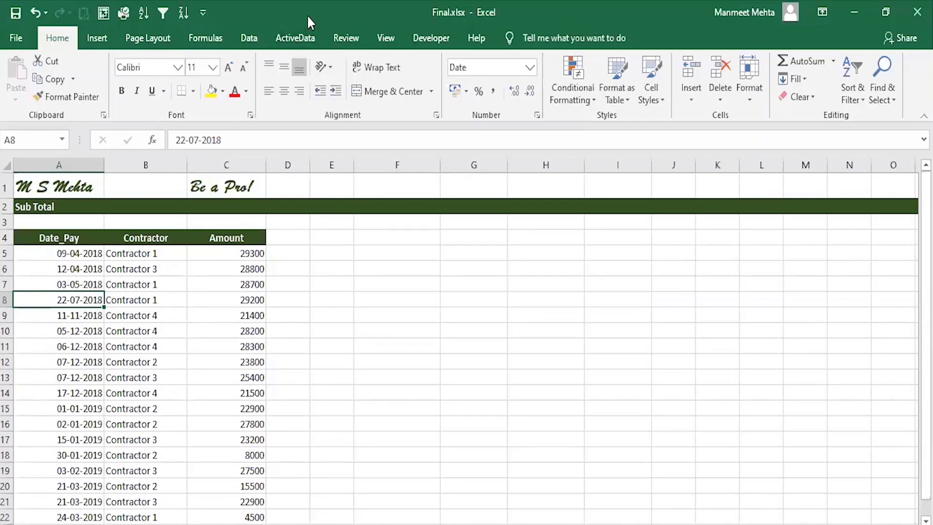
{"action": "left_click", "coordinate": [251, 41]}
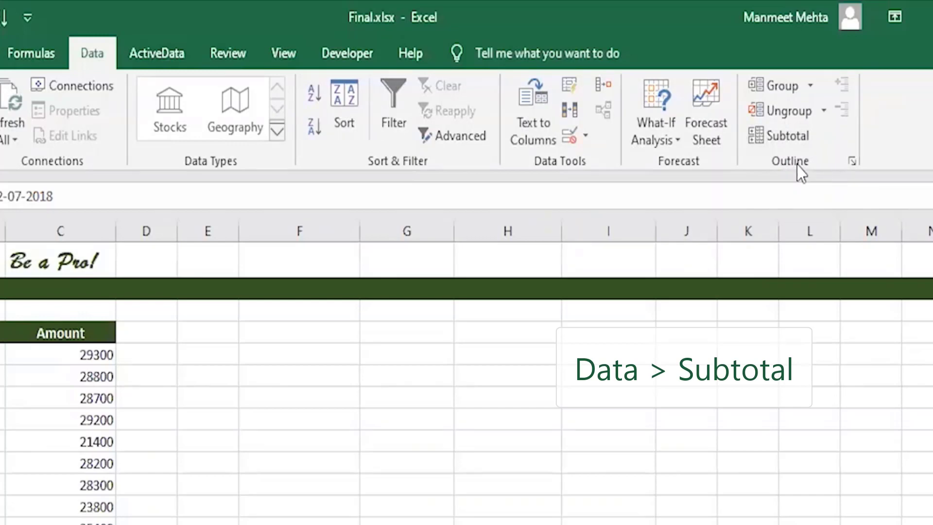
{"action": "left_click", "coordinate": [796, 136]}
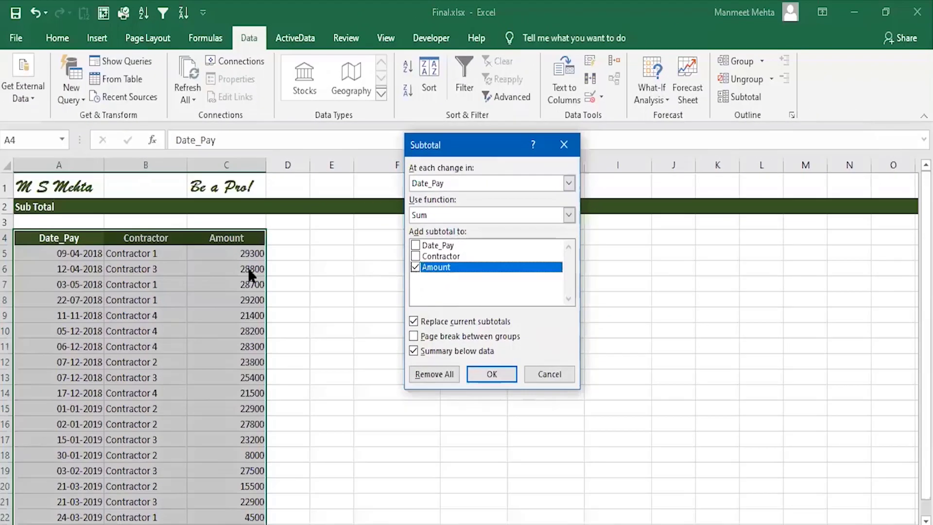
{"action": "left_click", "coordinate": [550, 372]}
{"action": "left_click", "coordinate": [93, 300]}
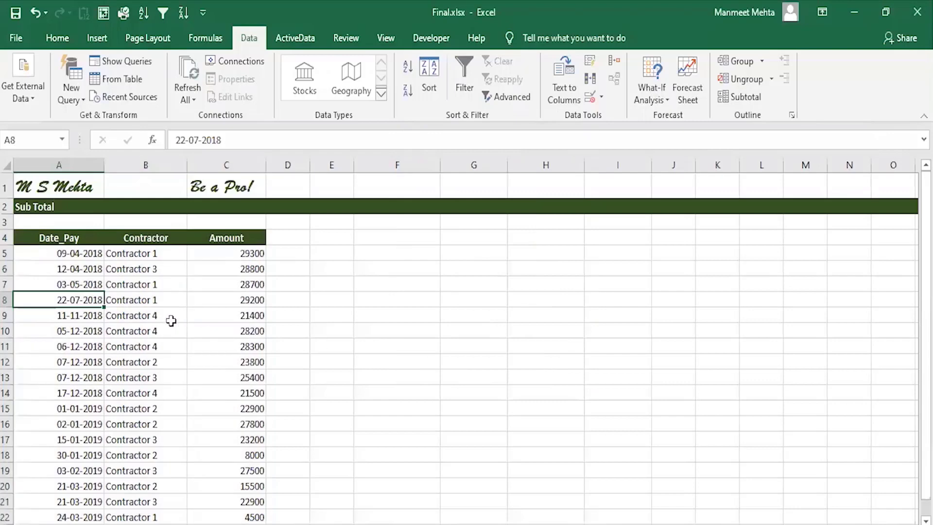
Sort the payments by Contractor in ascending order and add Sum subtotals of Amount at each change in Contractor
{"action": "left_click", "coordinate": [131, 299]}
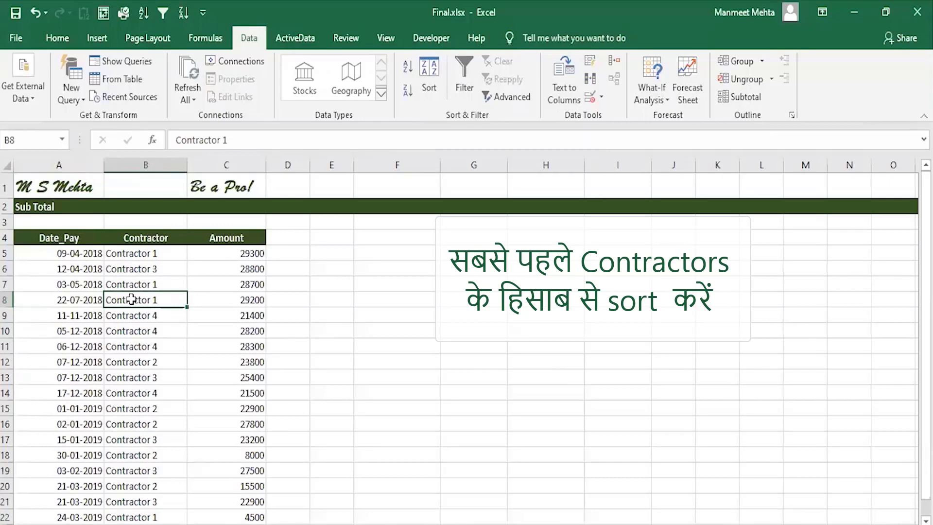
{"action": "left_click", "coordinate": [408, 67]}
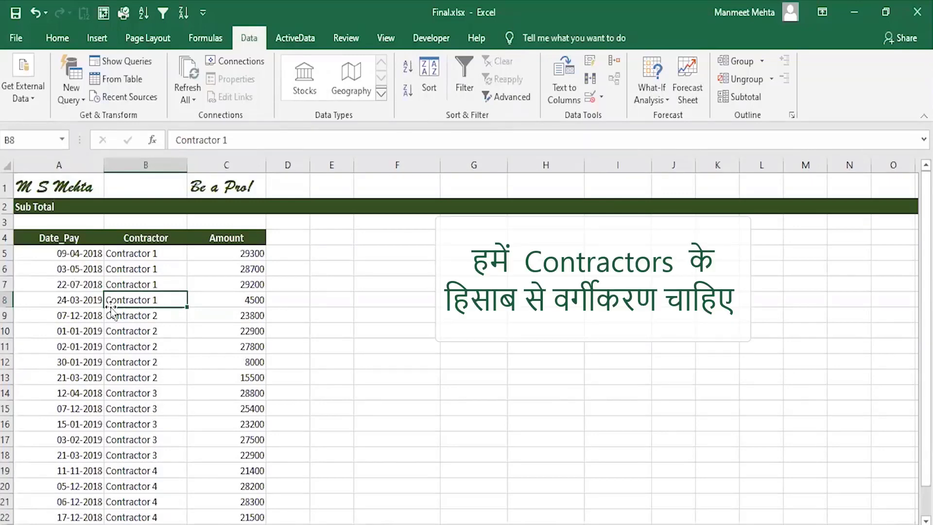
{"action": "left_click", "coordinate": [739, 97]}
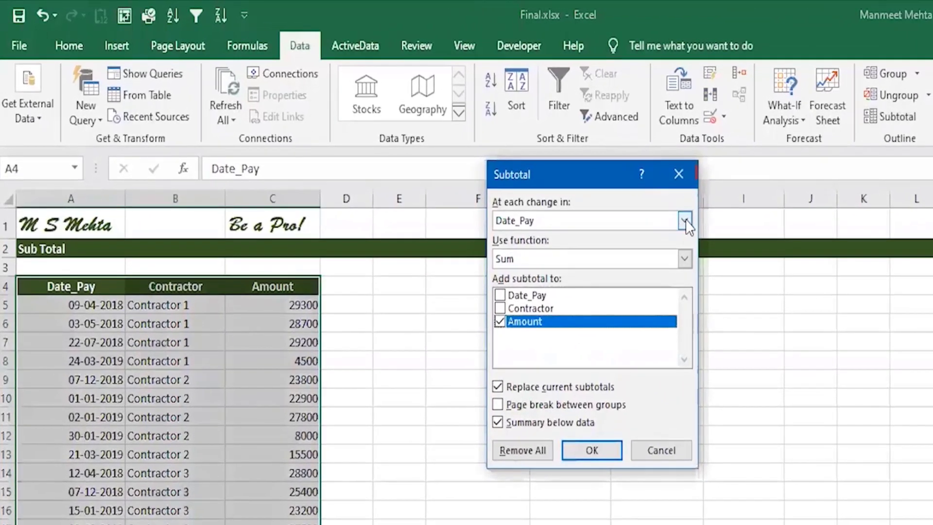
{"action": "left_click", "coordinate": [686, 221]}
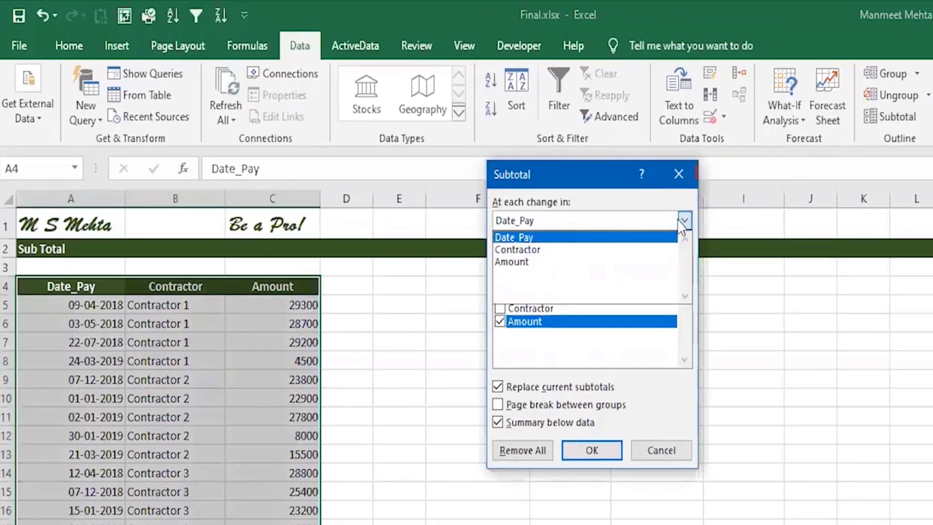
{"action": "left_click", "coordinate": [624, 250]}
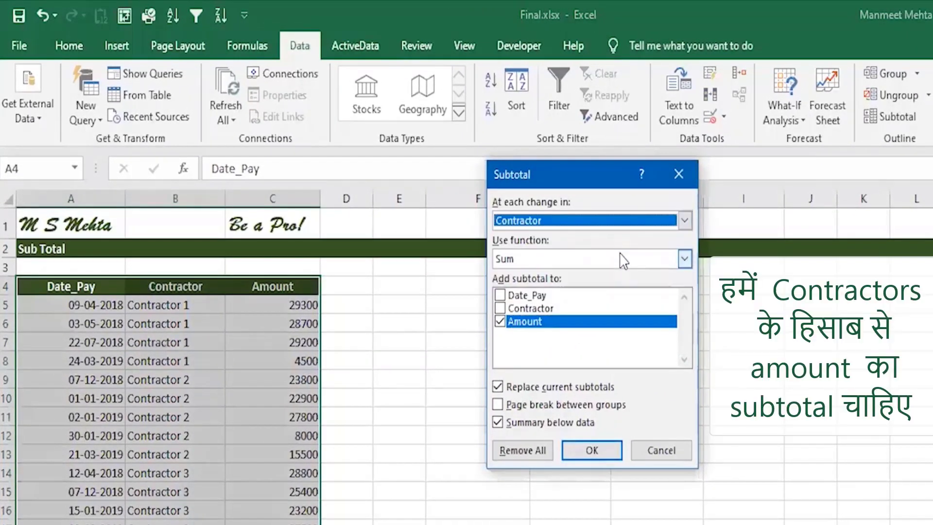
{"action": "left_click", "coordinate": [685, 258]}
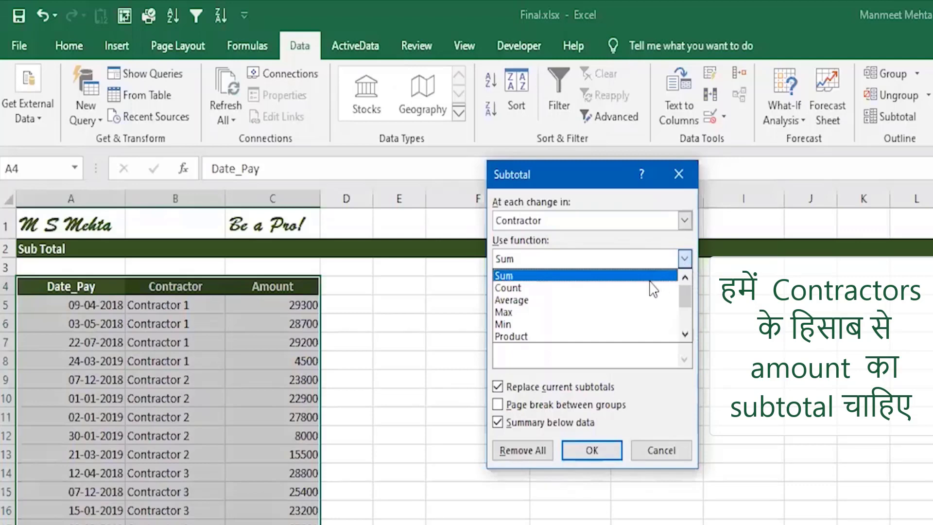
{"action": "left_click", "coordinate": [575, 276]}
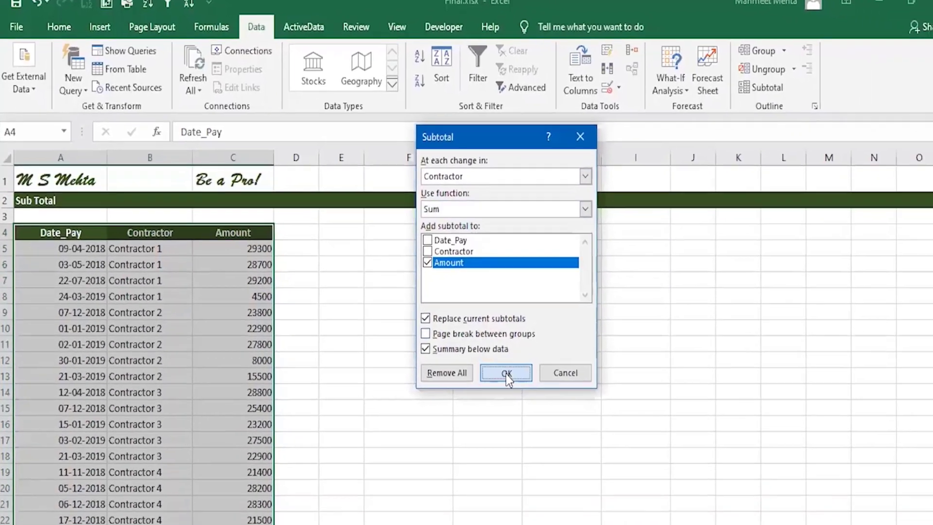
{"action": "left_click", "coordinate": [592, 450]}
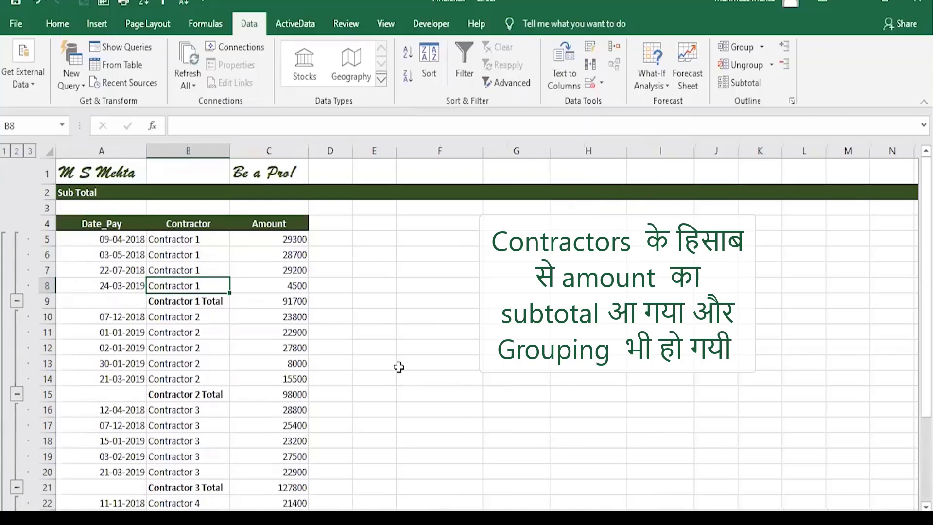
Collapse the outline to the contractor totals, and remove all subtotals from the payment table
{"action": "left_click", "coordinate": [16, 150]}
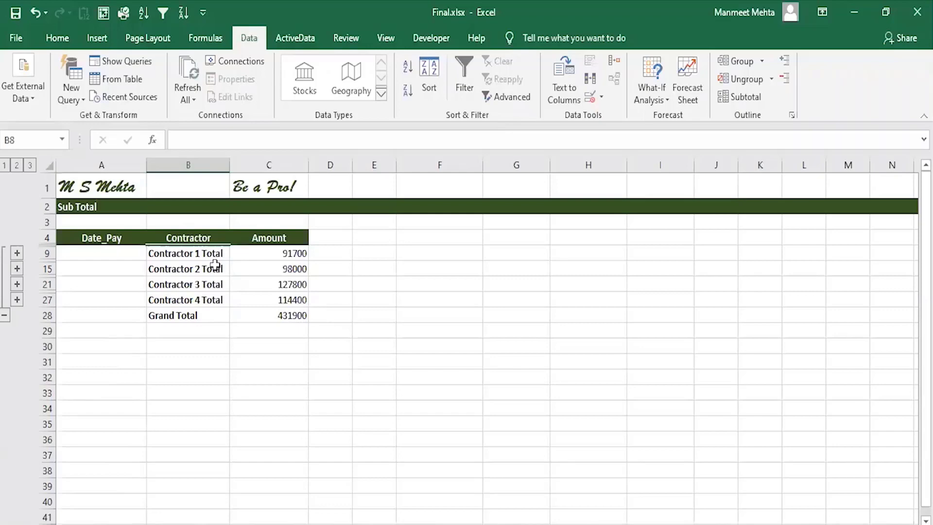
{"action": "left_click", "coordinate": [736, 92]}
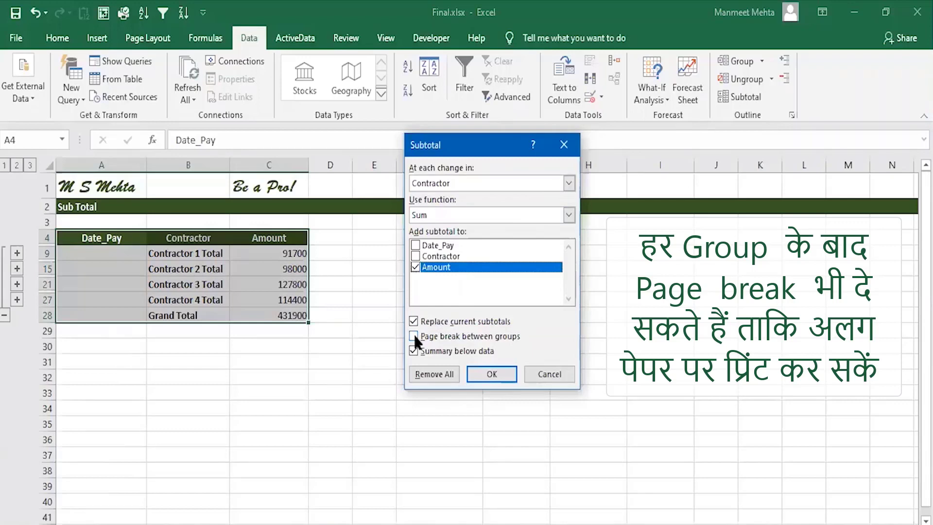
{"action": "left_click", "coordinate": [434, 374]}
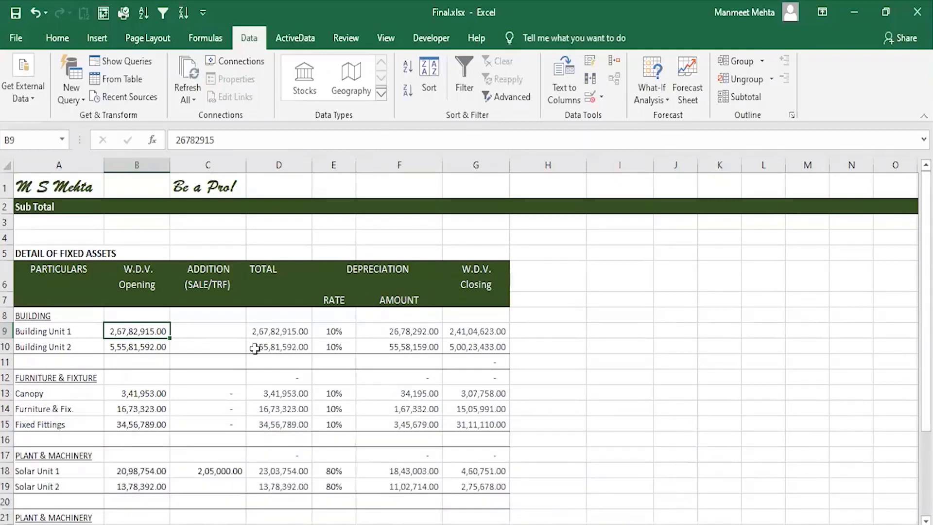
Examine the fixed assets schedule, going through the blank subtotal cells under each asset group and the TOTAL row in column B
{"action": "scroll", "coordinate": [253, 349], "scroll_direction": "down", "scroll_amount": 6}
{"action": "scroll", "coordinate": [255, 348], "scroll_direction": "up", "scroll_amount": 6}
{"action": "left_click", "coordinate": [142, 361]}
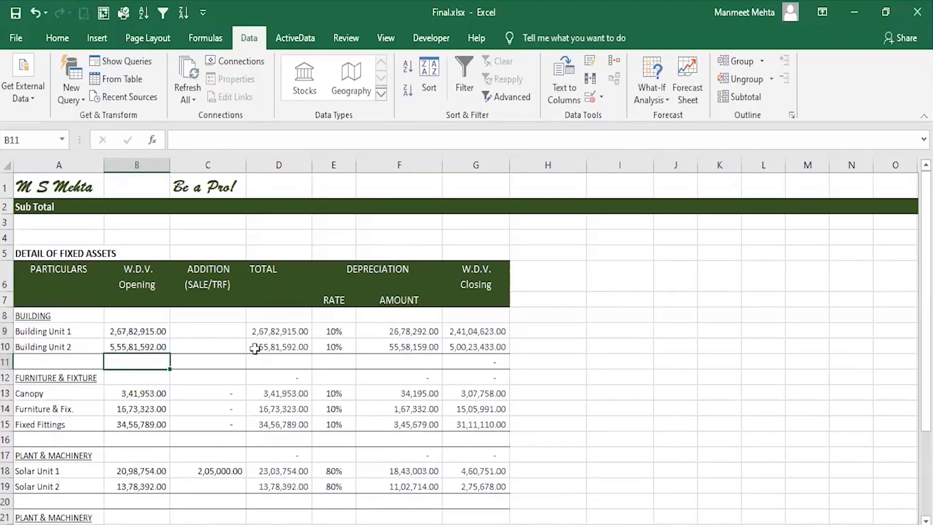
{"action": "scroll", "coordinate": [254, 349], "scroll_direction": "down", "scroll_amount": 2}
{"action": "left_click", "coordinate": [156, 320]}
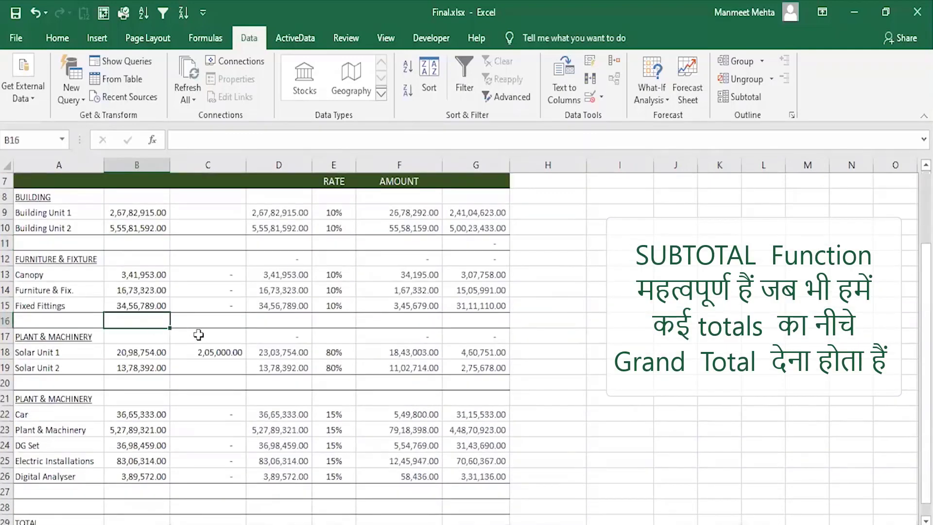
{"action": "scroll", "coordinate": [199, 335], "scroll_direction": "down", "scroll_amount": 1}
{"action": "key", "text": "Down"}
{"action": "key", "text": "Down"}
{"action": "key", "text": "Down"}
{"action": "key", "text": "Down"}
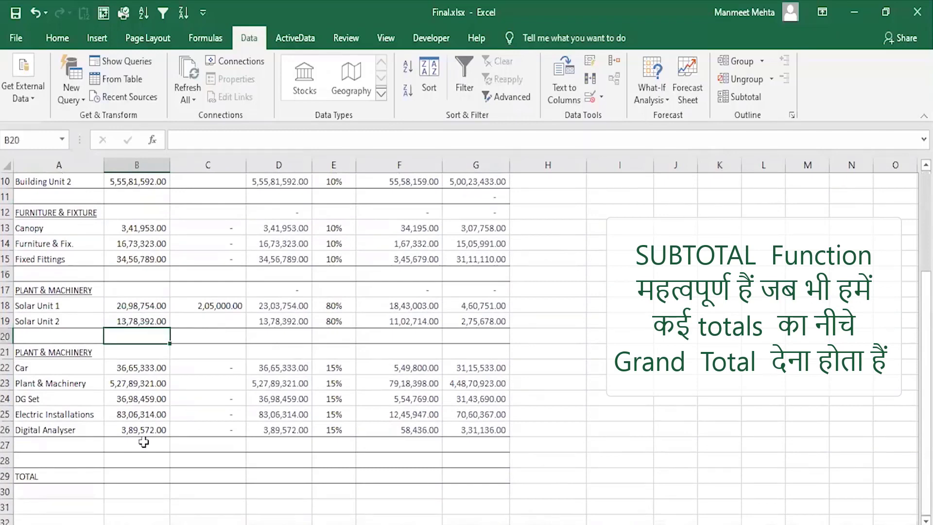
{"action": "left_click", "coordinate": [143, 442]}
{"action": "left_click", "coordinate": [142, 476]}
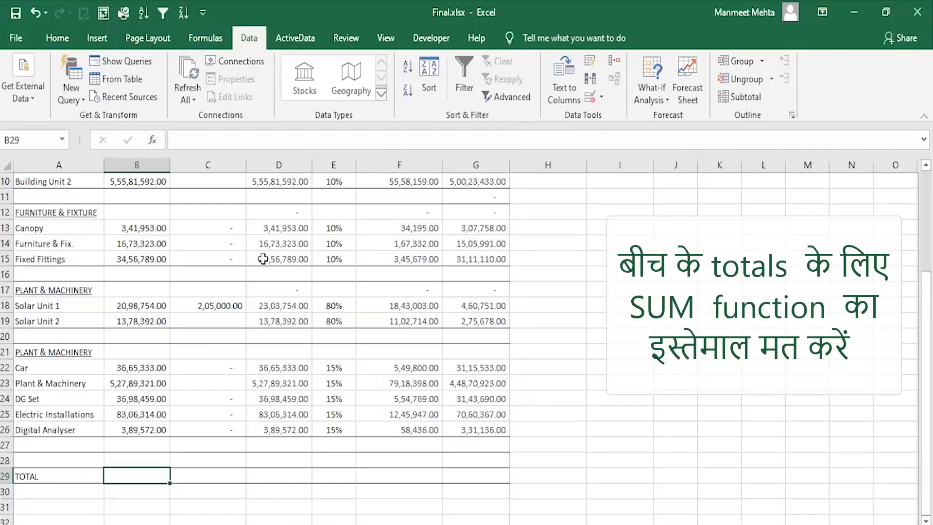
Total the opening W.D.V. of the BUILDING group in B11 with =SUBTOTAL(9,B9:B10)
{"action": "scroll", "coordinate": [267, 263], "scroll_direction": "up", "scroll_amount": 2}
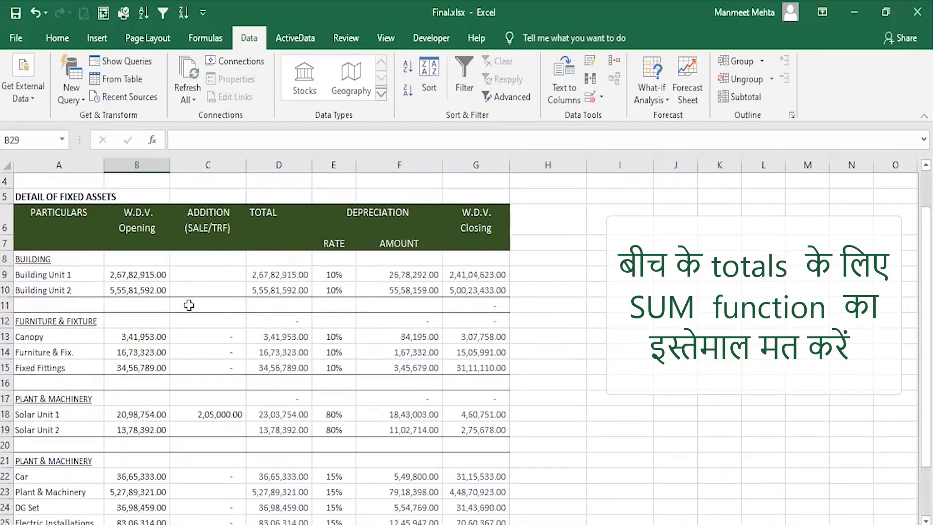
{"action": "left_click", "coordinate": [139, 306]}
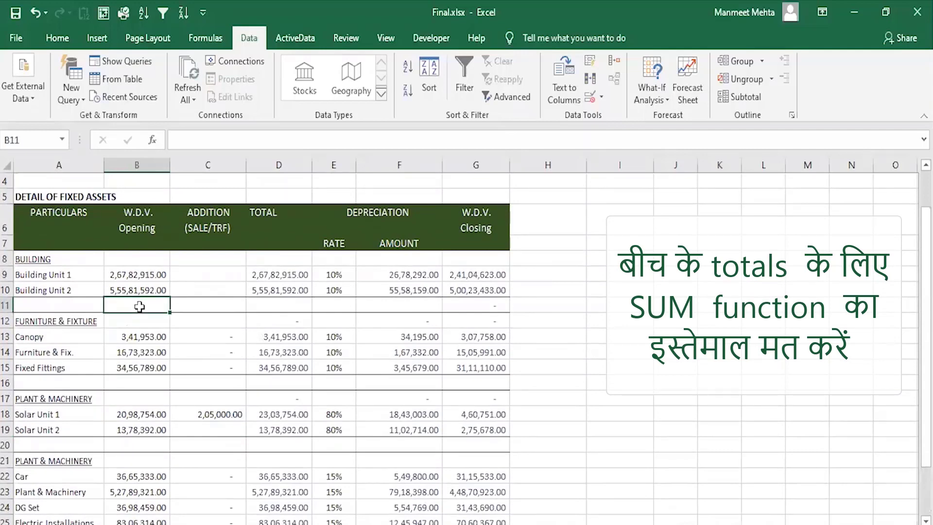
{"action": "type", "text": "=sub"}
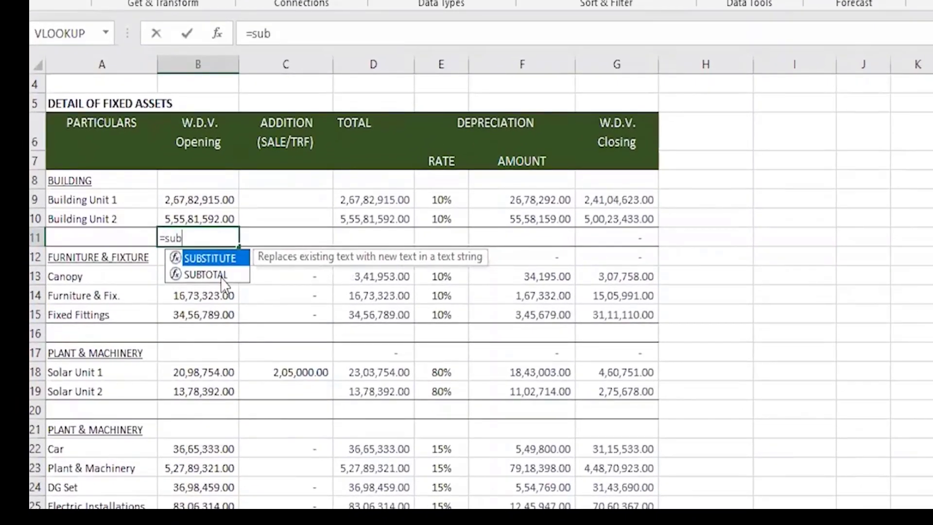
{"action": "key", "text": "Down"}
{"action": "key", "text": "Up"}
{"action": "key", "text": "Down"}
{"action": "key", "text": "Tab"}
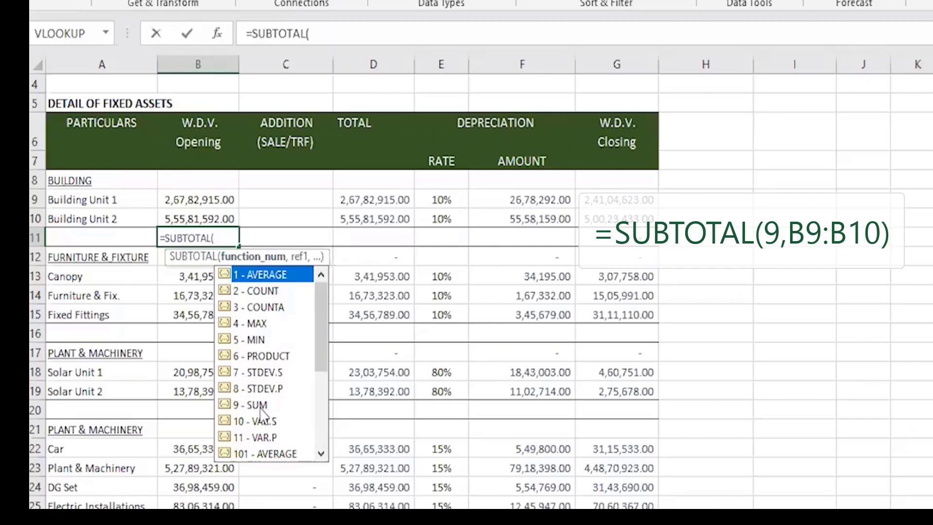
{"action": "type", "text": "9,"}
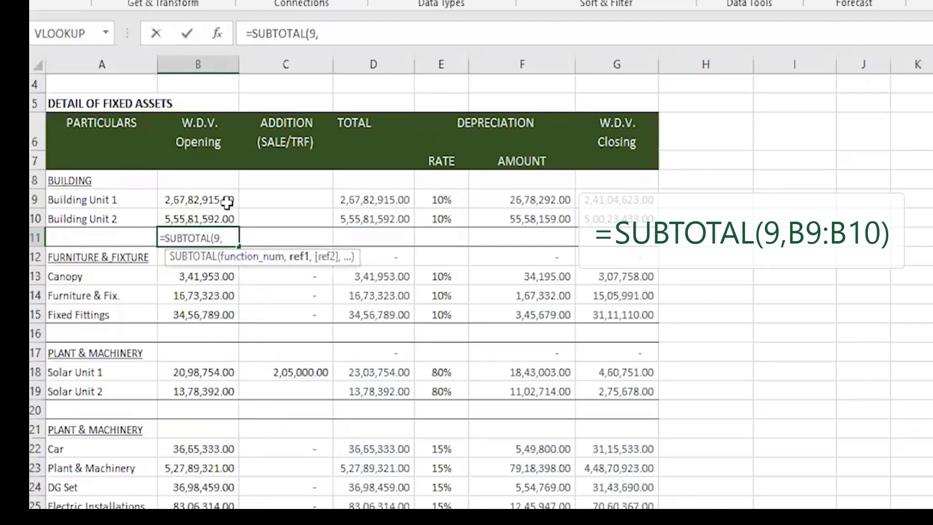
{"action": "left_click_drag", "start_coordinate": [218, 199], "coordinate": [218, 214]}
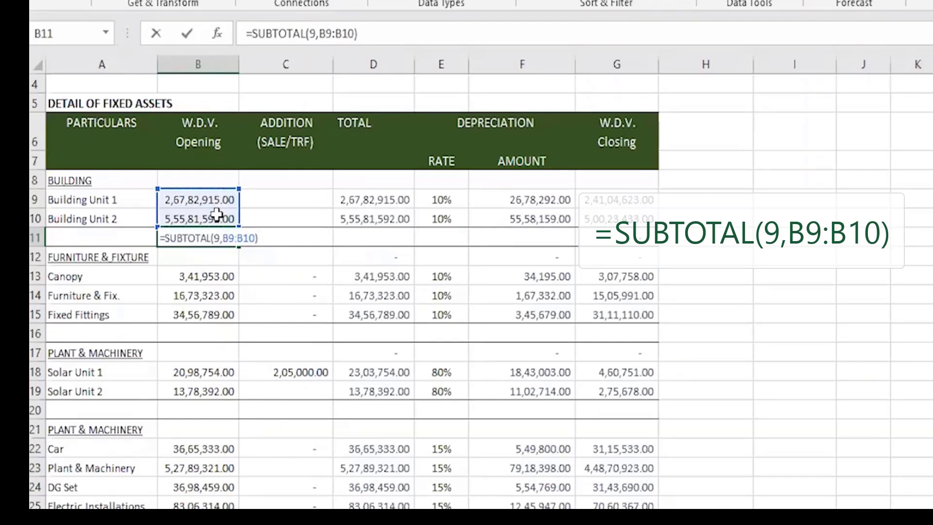
{"action": "key", "text": "Return"}
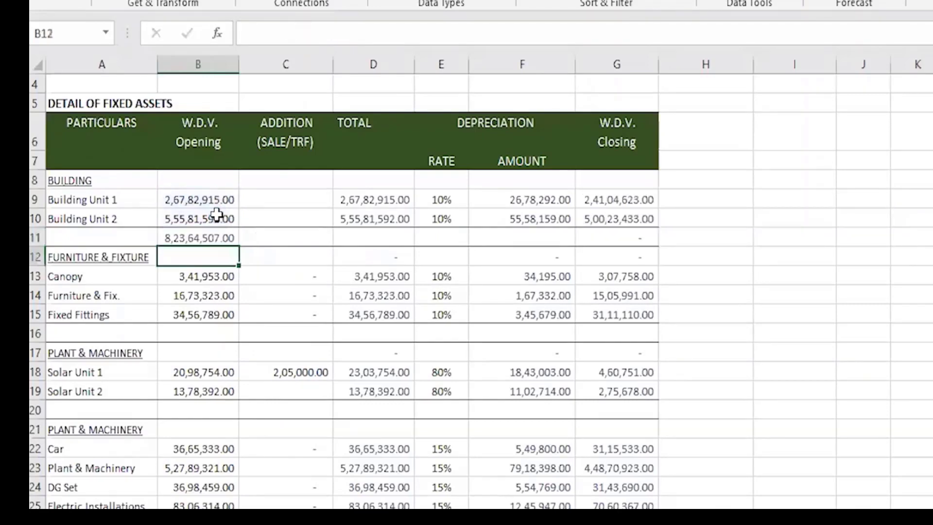
Total the opening W.D.V. of the FURNITURE & FIXTURE group in B16 with =SUBTOTAL(9,B13:B15)
{"action": "left_click", "coordinate": [208, 337]}
{"action": "type", "text": "="}
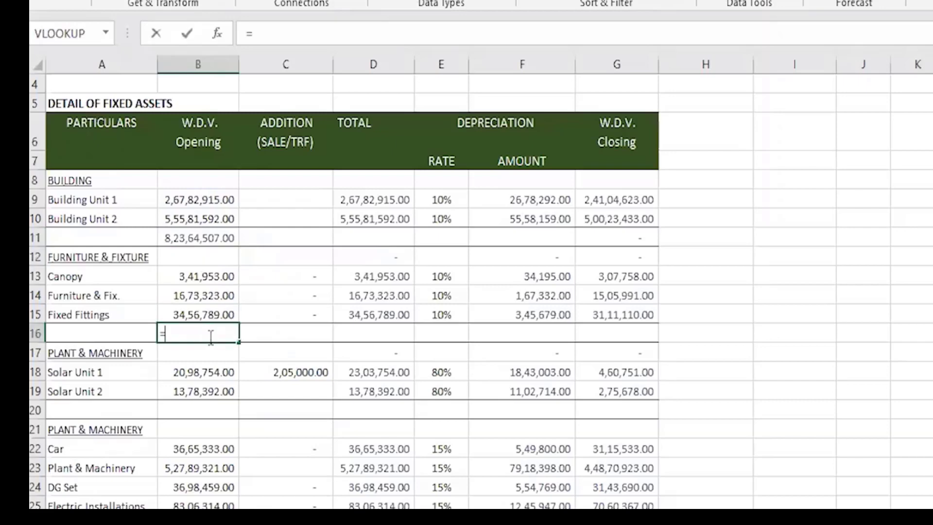
{"action": "type", "text": "subt"}
{"action": "key", "text": "Tab"}
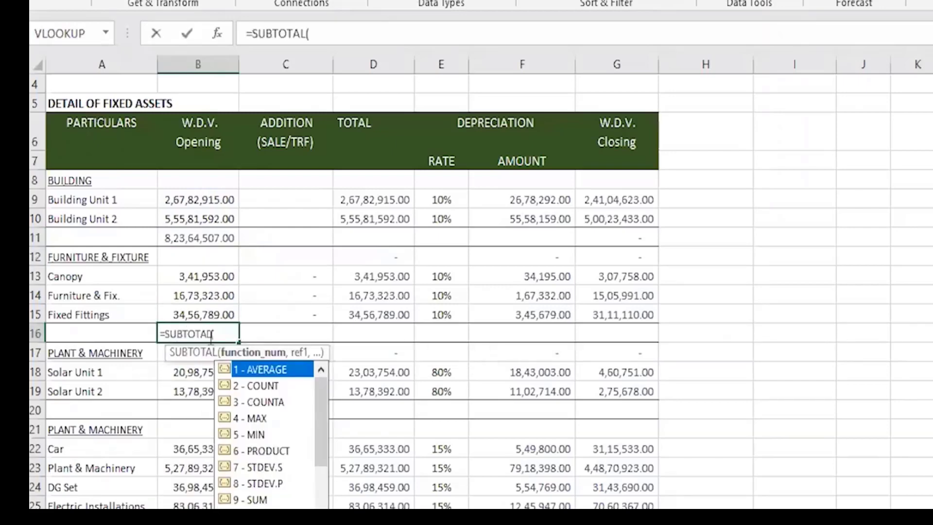
{"action": "type", "text": "9,"}
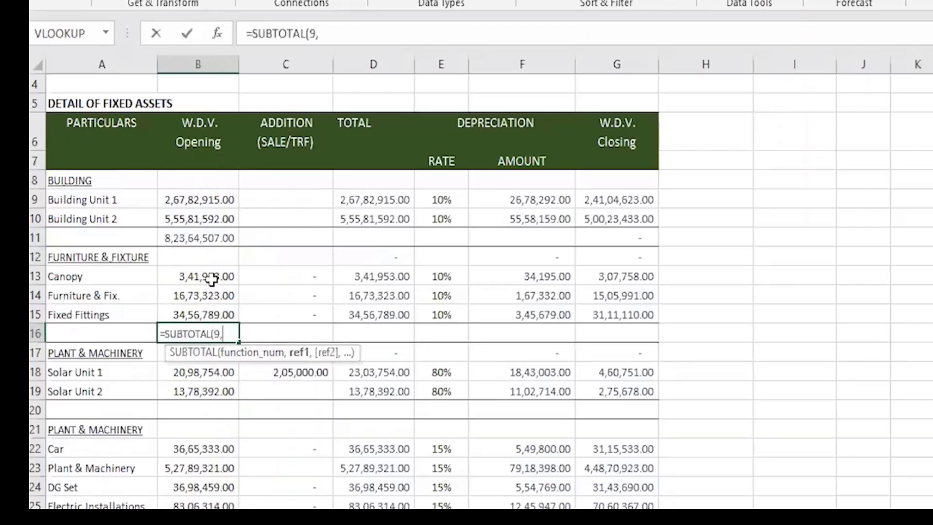
{"action": "left_click_drag", "start_coordinate": [212, 276], "coordinate": [211, 310]}
Total the opening W.D.V. of the two solar units in B20 with =SUBTOTAL(9,B18:B19)
{"action": "type", "text": "=subt"}
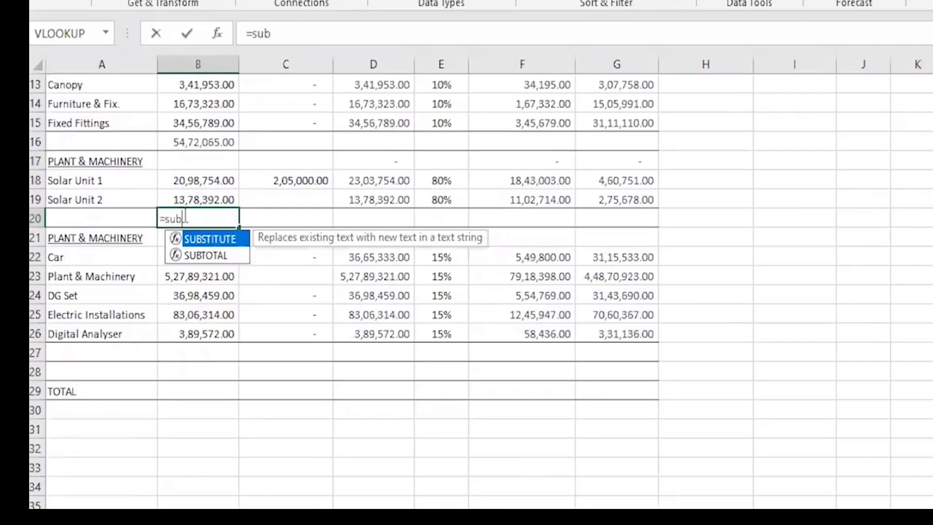
{"action": "key", "text": "Tab"}
{"action": "type", "text": "9,"}
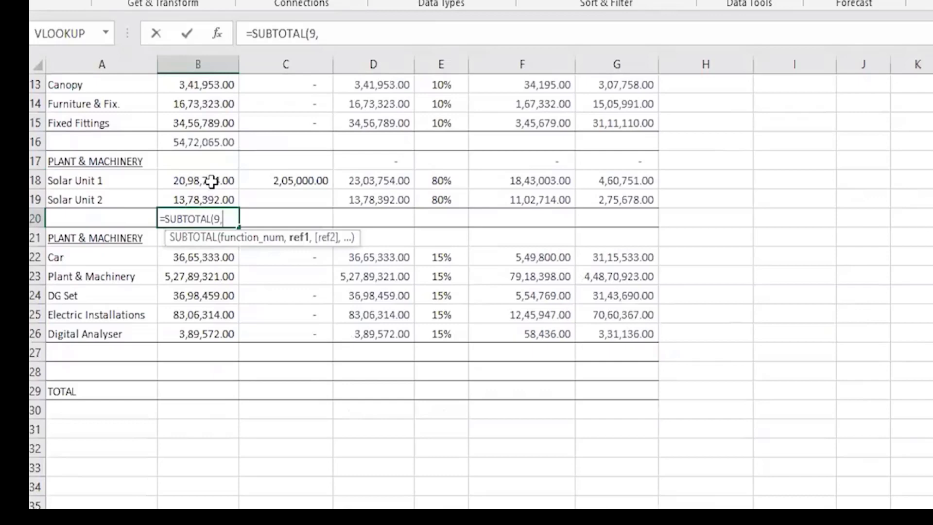
{"action": "left_click_drag", "start_coordinate": [215, 184], "coordinate": [211, 190]}
{"action": "type", "text": ")"}
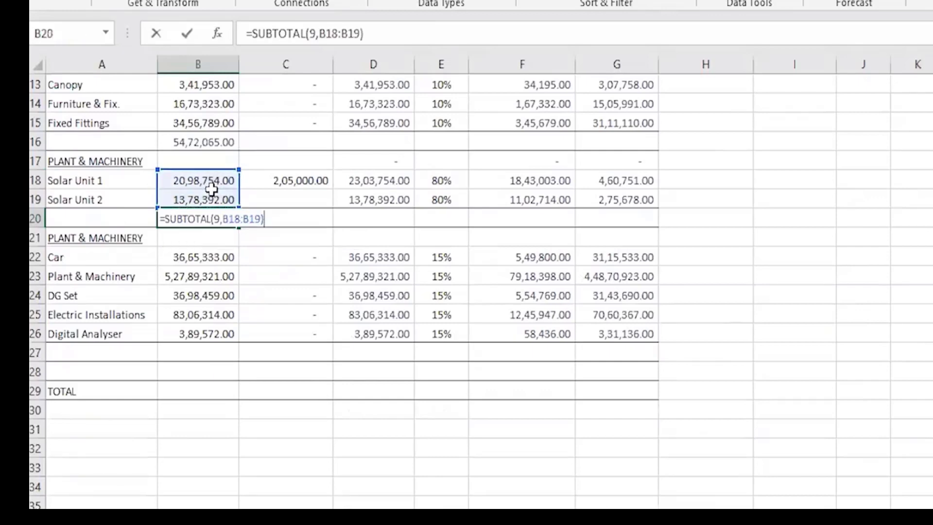
{"action": "key", "text": "Return"}
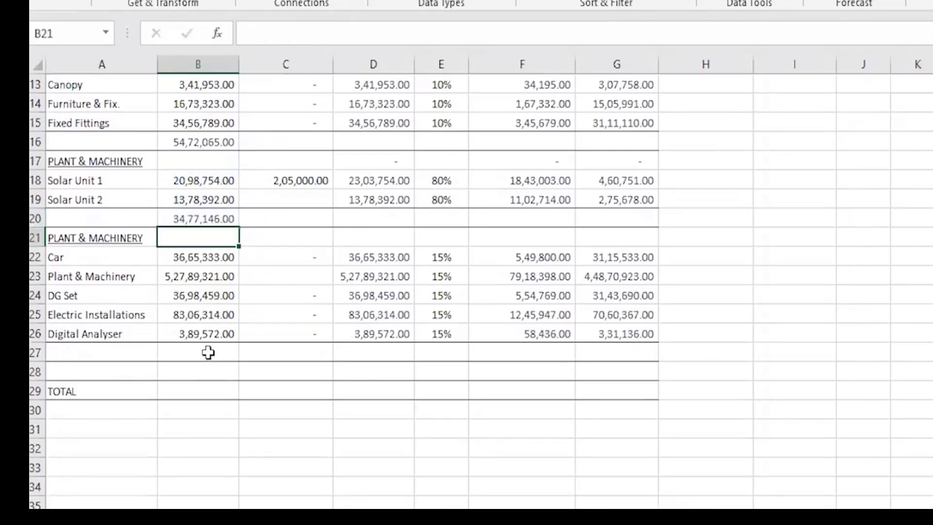
Total the opening W.D.V. of the second PLANT & MACHINERY group in B27 with a SUBTOTAL sum of B22:B26
{"action": "left_click", "coordinate": [210, 351]}
{"action": "type", "text": "="}
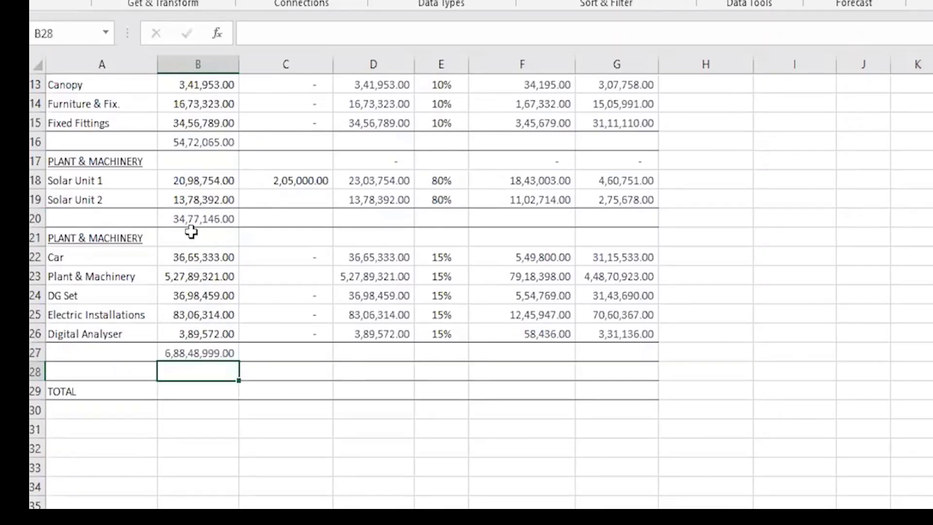
Calculate the grand total of the opening W.D.V. column in the TOTAL row, cell B29, with =SUBTOTAL(9,B9:B28)
{"action": "scroll", "coordinate": [192, 234], "scroll_direction": "up", "scroll_amount": 4}
{"action": "scroll", "coordinate": [191, 233], "scroll_direction": "down", "scroll_amount": 4}
{"action": "left_click", "coordinate": [193, 389]}
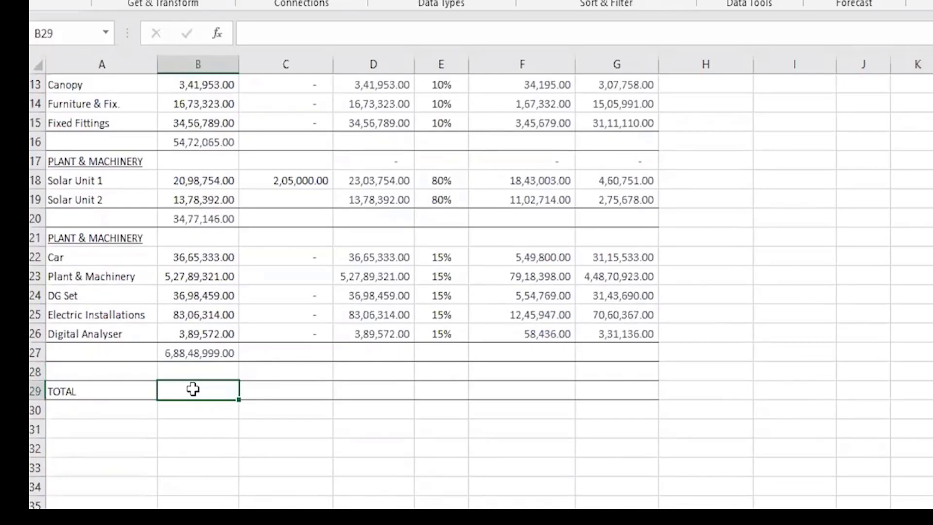
{"action": "type", "text": "="}
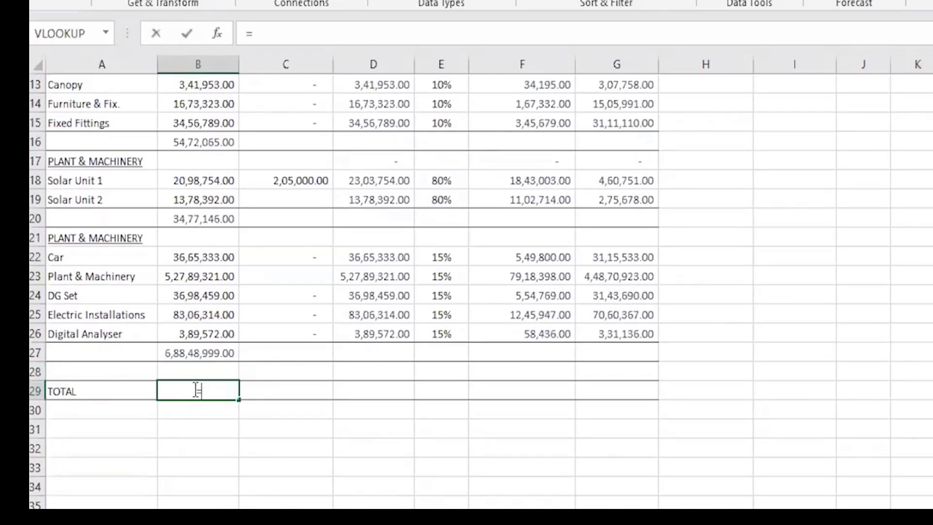
{"action": "type", "text": "subt"}
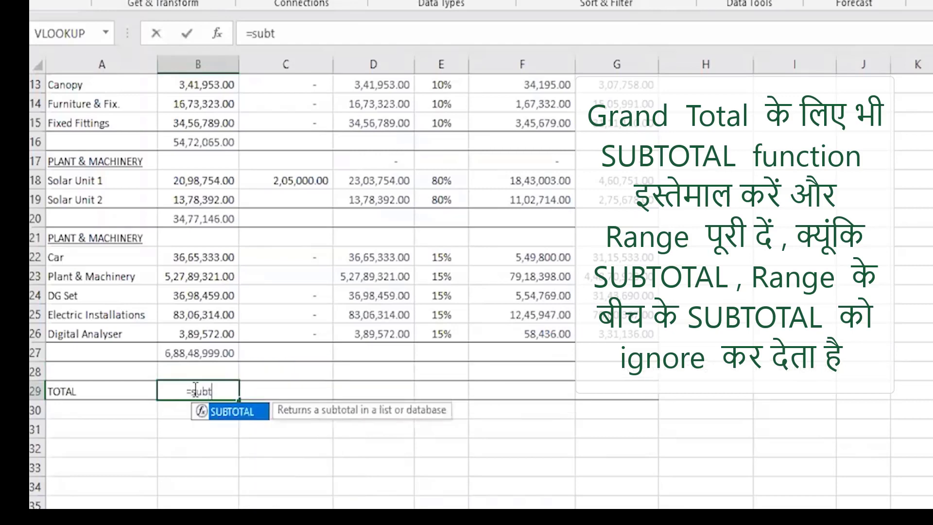
{"action": "key", "text": "Tab"}
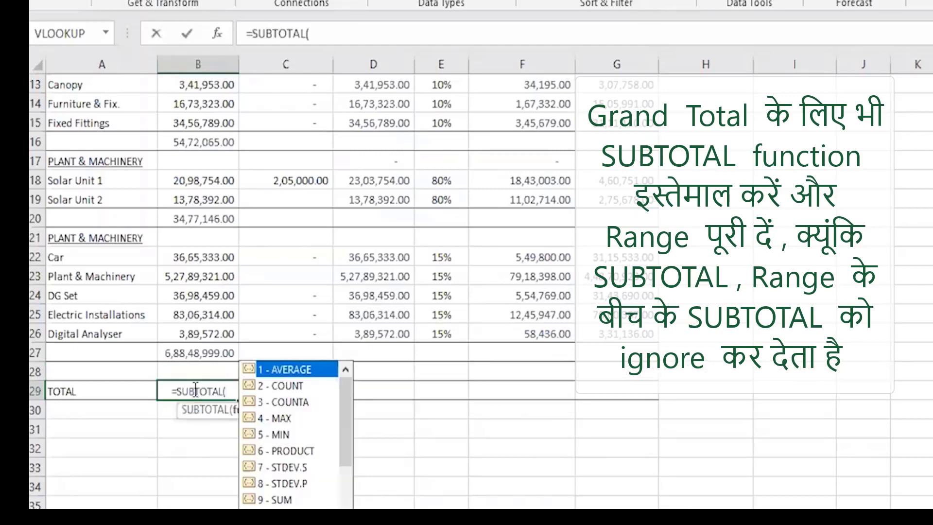
{"action": "type", "text": "9,"}
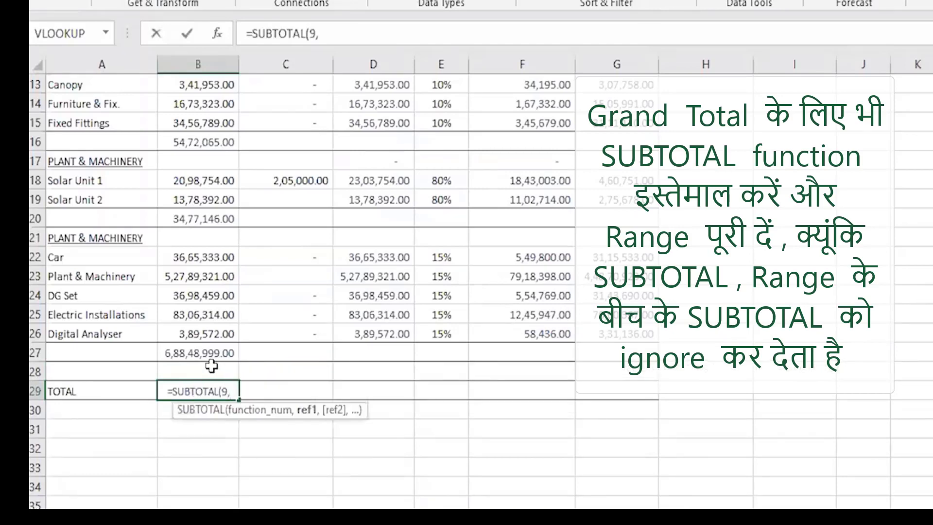
{"action": "left_click_drag", "start_coordinate": [214, 372], "coordinate": [200, 180]}
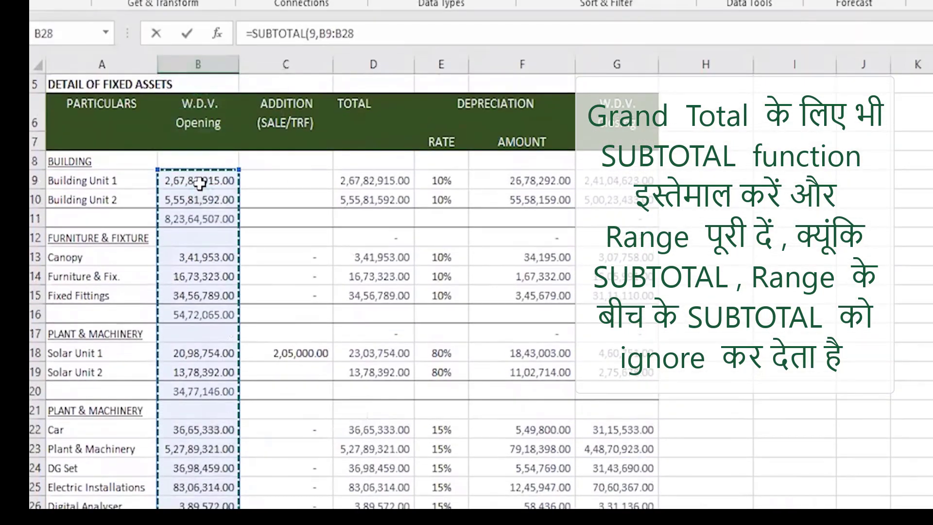
{"action": "key", "text": "Return"}
{"action": "left_click", "coordinate": [206, 467]}
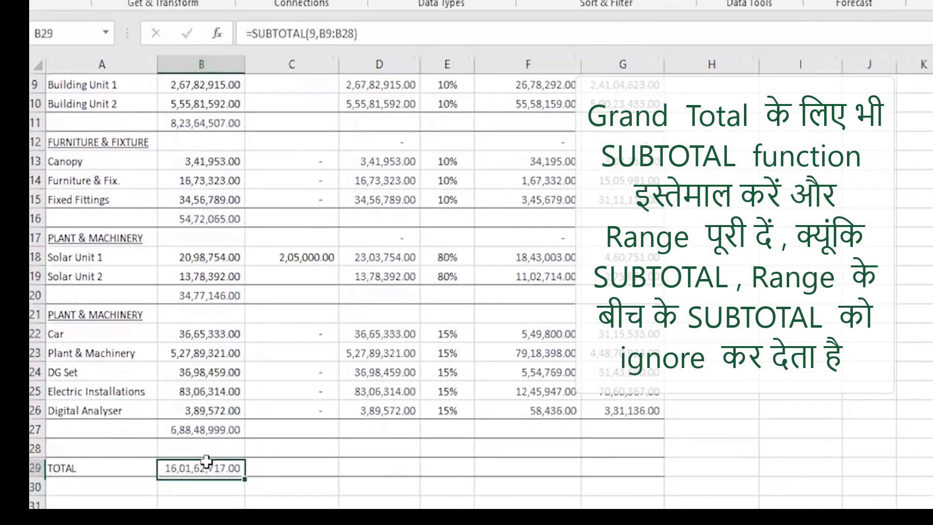